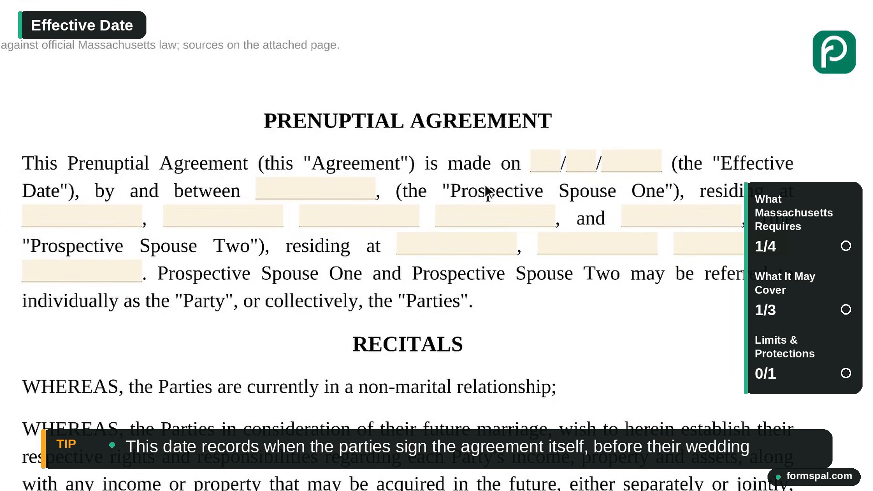
Step: Fill in the agreement's effective date as 09/12/2026
click(549, 169)
text(09)
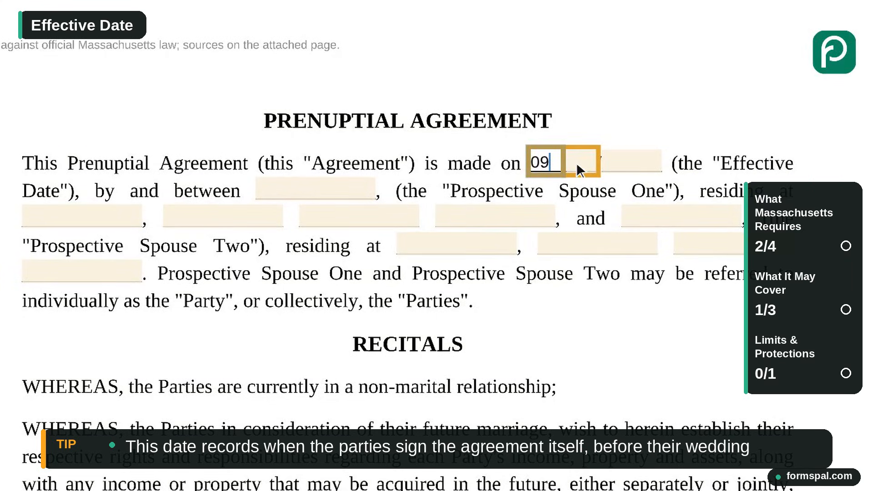
click(586, 166)
text(12)
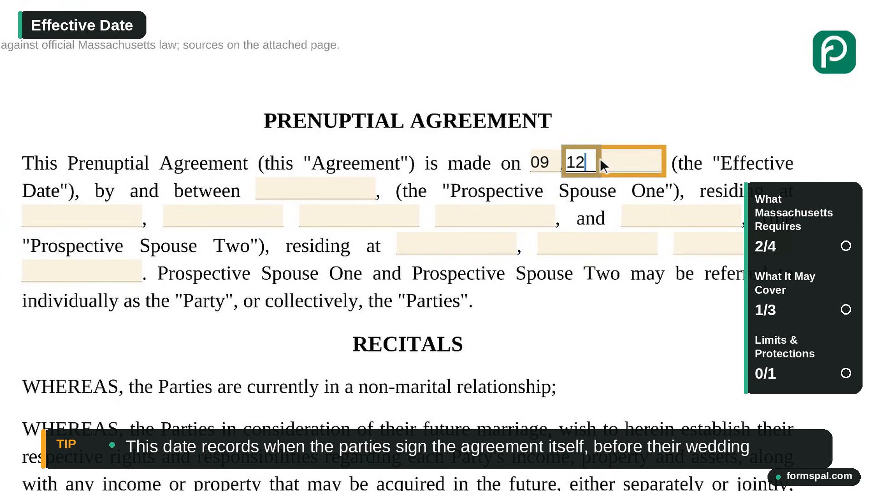
click(633, 161)
text(2026)
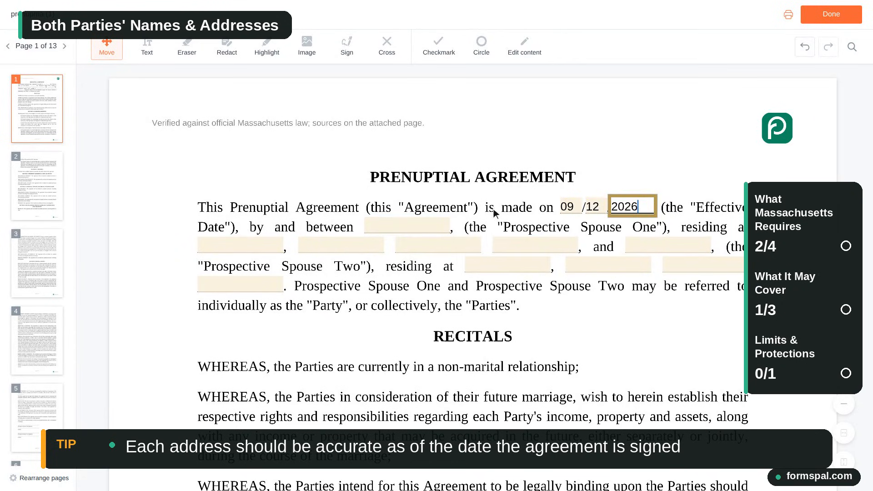
Step: Enter Prospective Spouse One's full name in the opening paragraph of the agreement
click(412, 231)
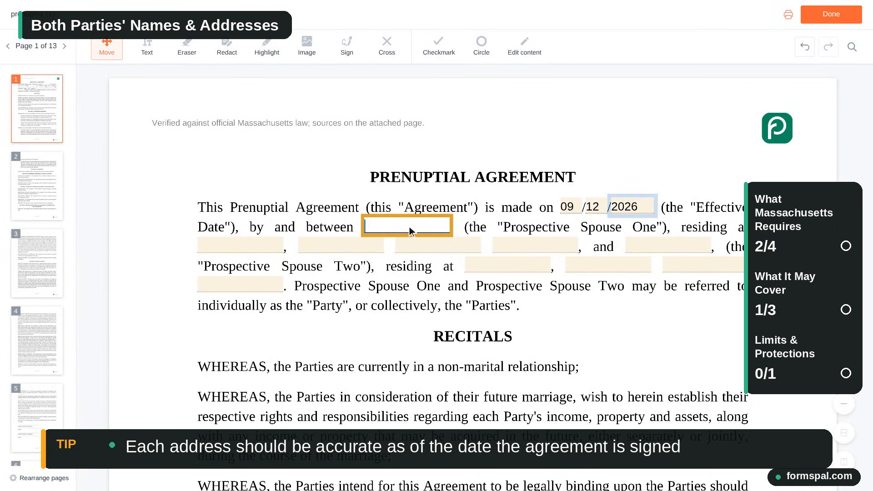
text(Anna )
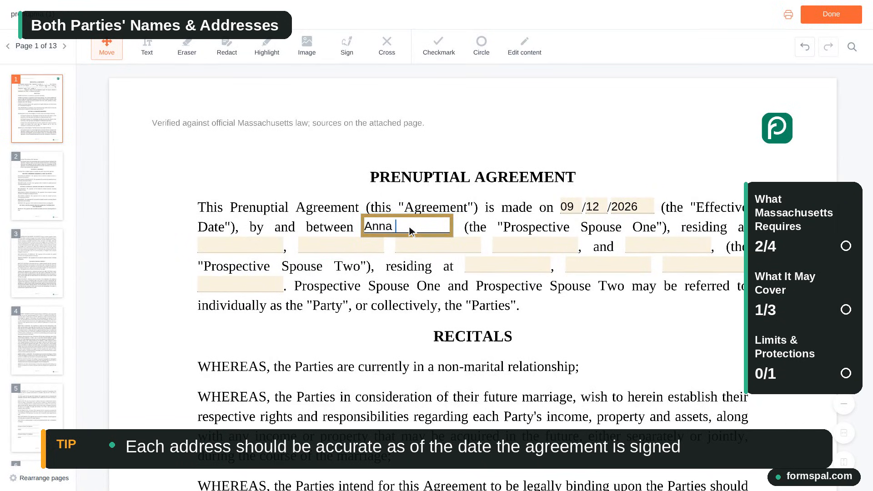
text(Baker)
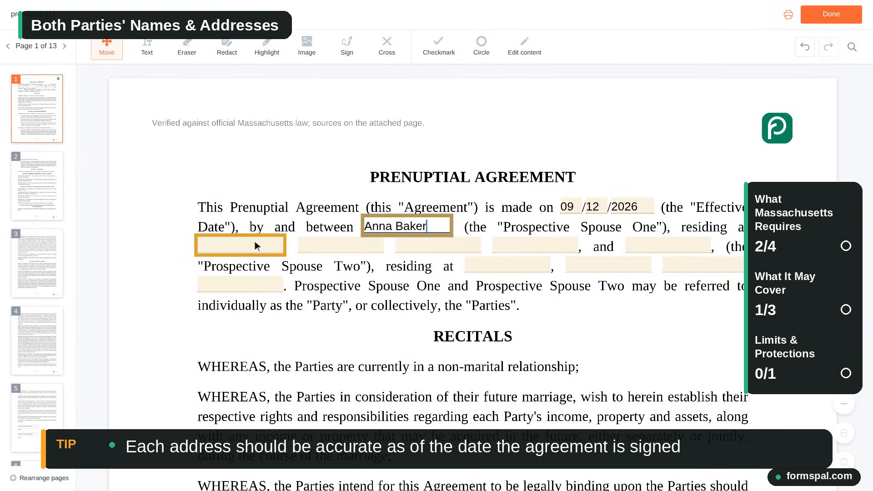
Step: Fill in Prospective Spouse One's residence with the street address, city, state and ZIP code
click(243, 247)
text(123 Main Street)
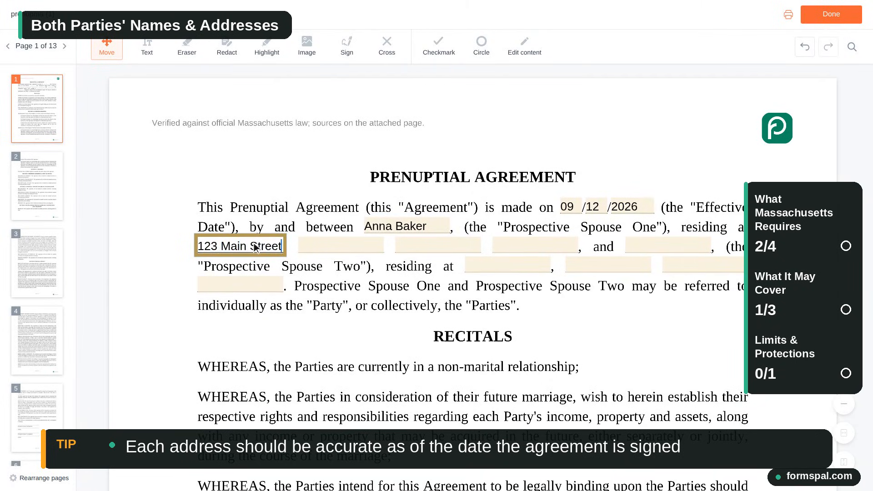
click(299, 241)
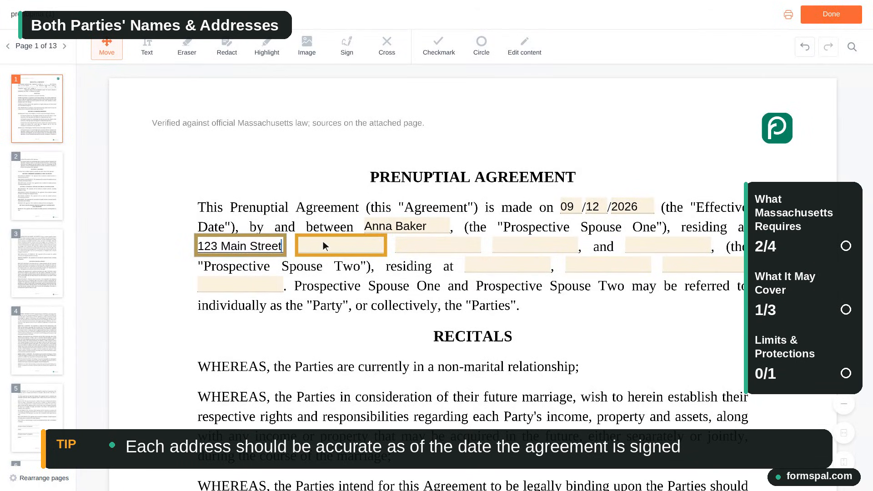
text(Boston)
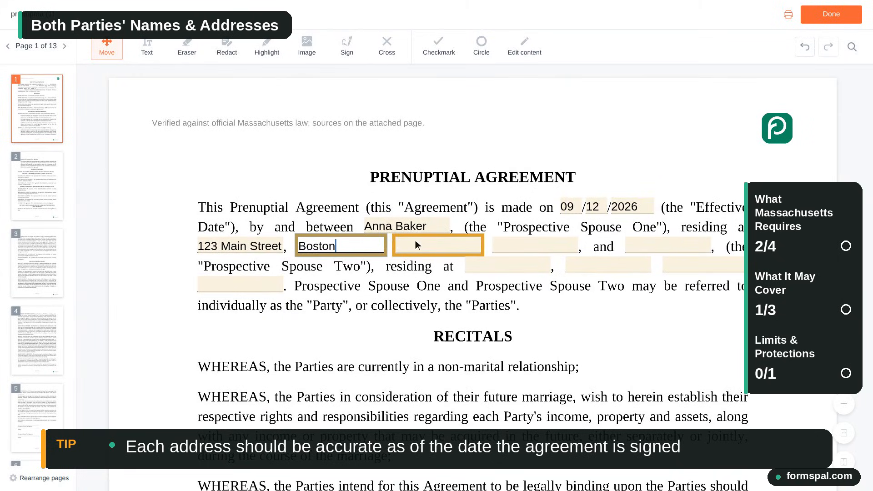
click(439, 246)
text(MA)
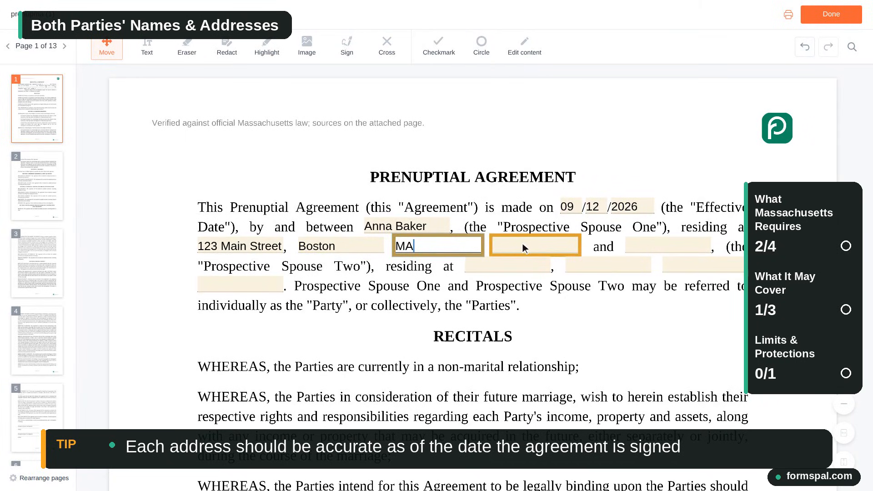
click(535, 247)
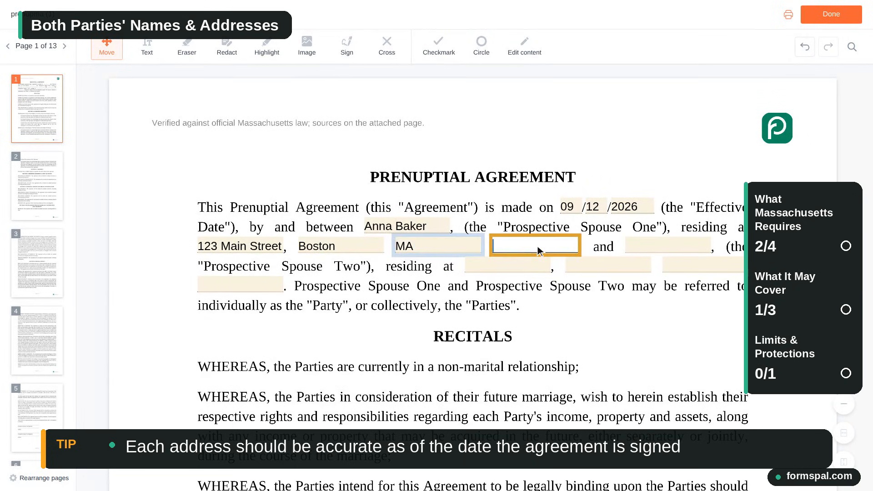
text(02108)
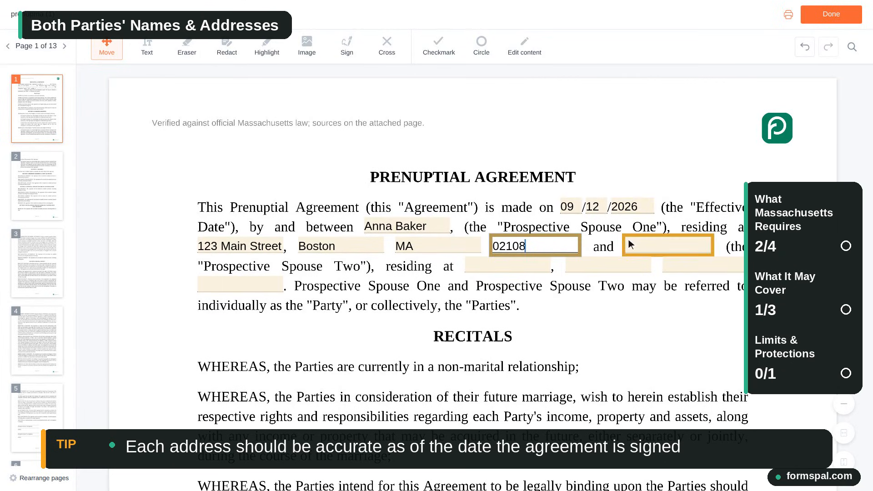
Step: Enter Prospective Spouse Two's full name in the opening paragraph of the agreement
click(669, 250)
text(Ben)
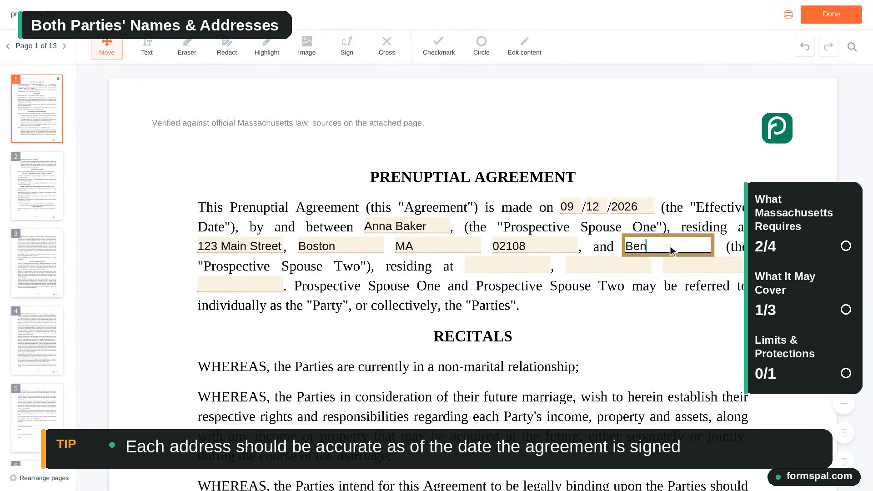
text(Carter)
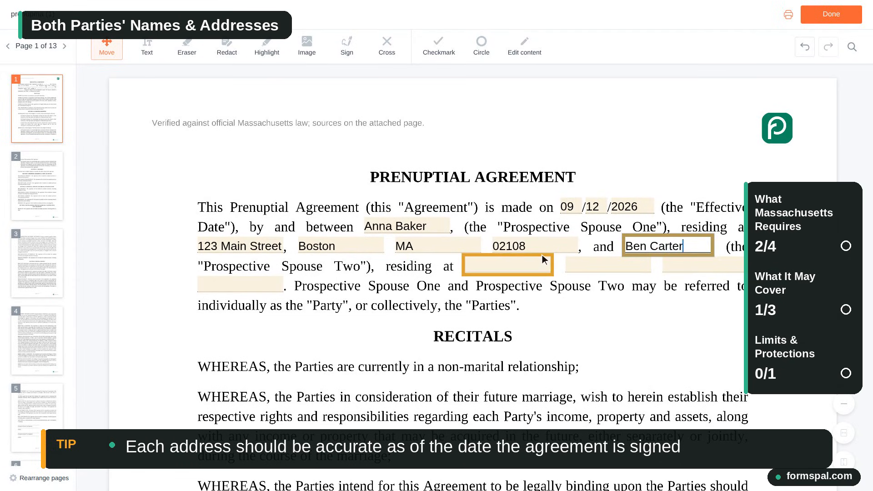
Step: Fill in Prospective Spouse Two's residence with the street address, city, state and ZIP code
click(511, 265)
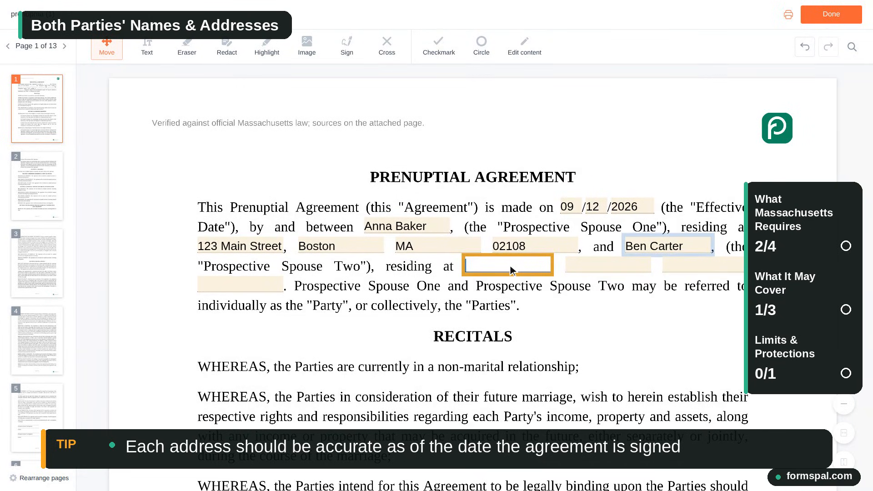
text(456 Oak Avenue)
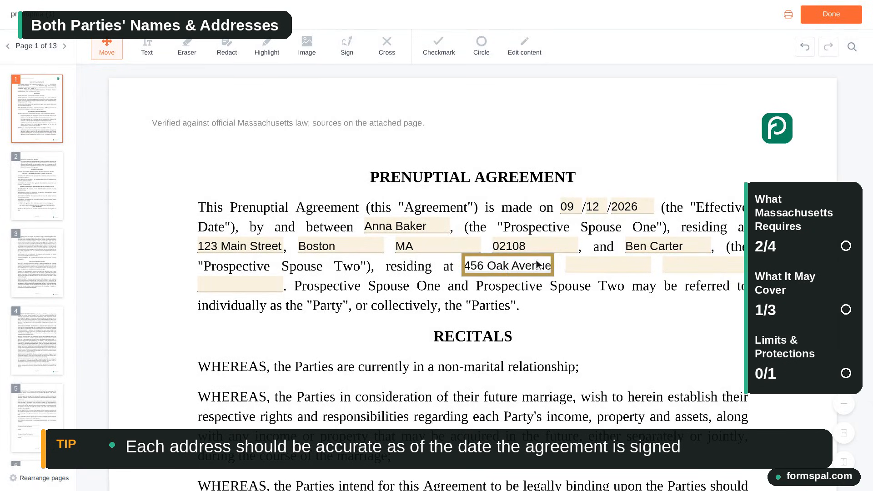
click(568, 264)
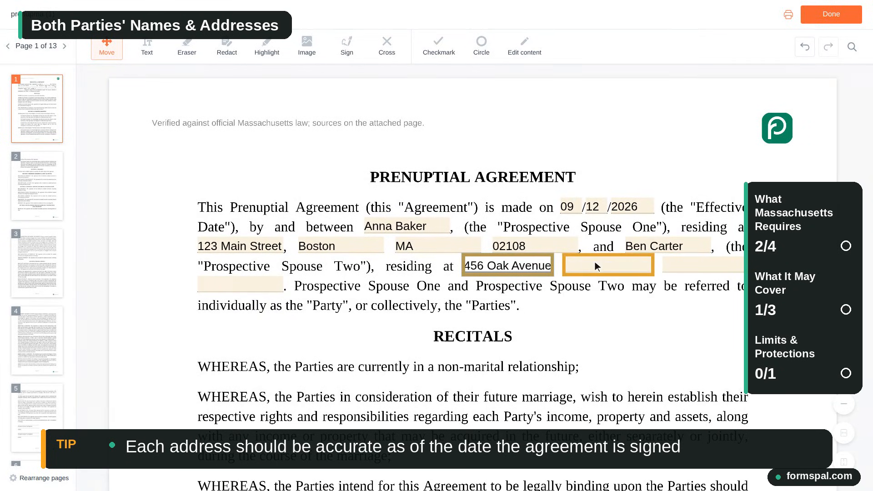
click(609, 265)
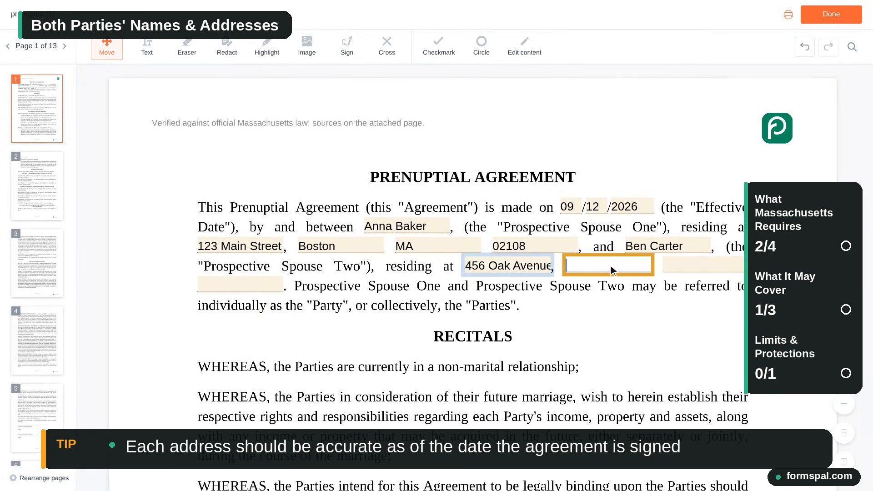
text(Boston)
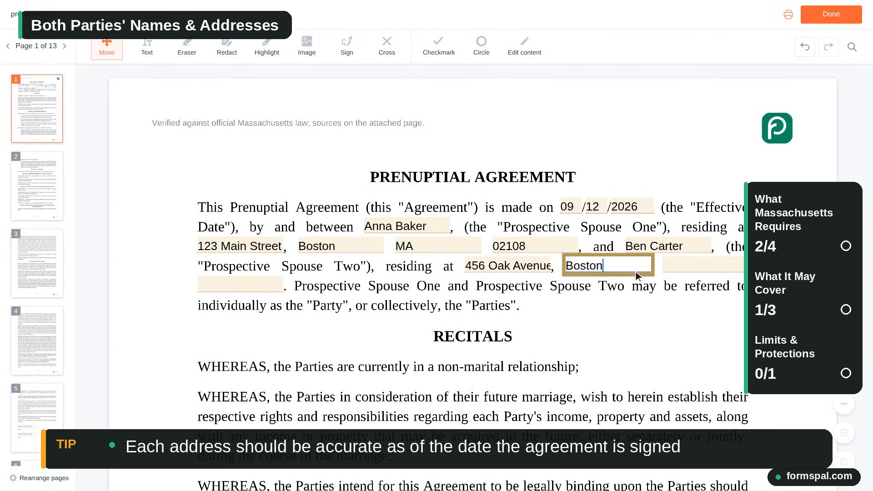
click(707, 265)
text(MA)
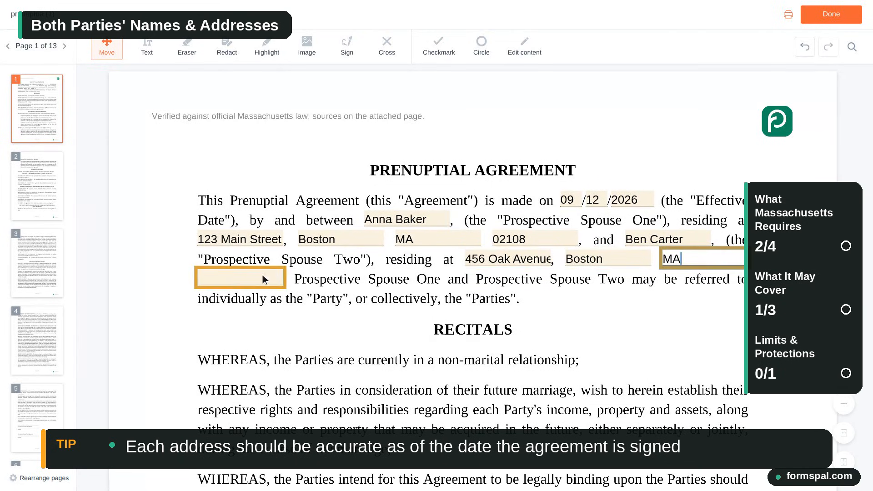
click(244, 280)
text(02108)
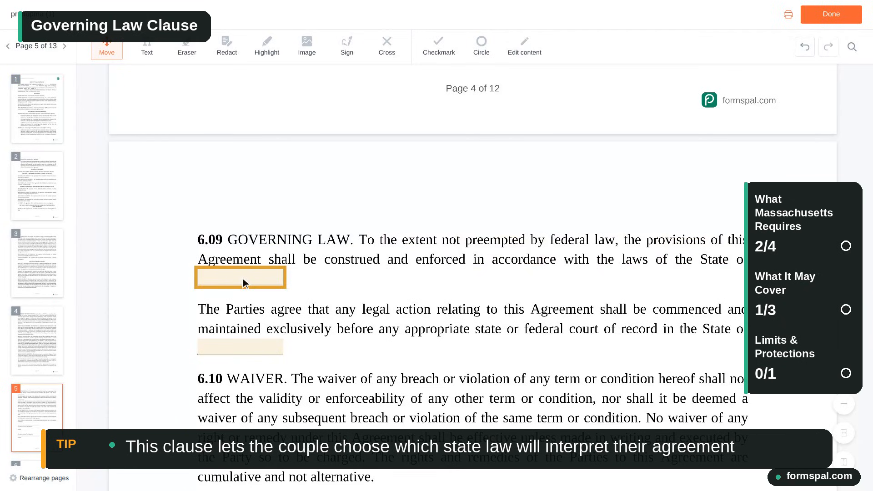
Step: Enter Massachusetts as both the governing-law state and the court state in section 6.09 on page 5
click(243, 283)
text(Massachusetts)
scroll(243, 278, down, 2)
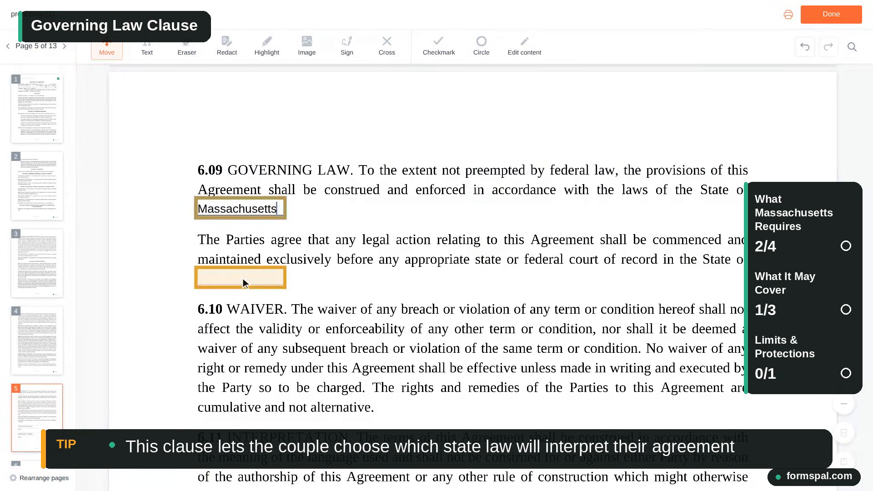
click(242, 278)
text(Massachusetts)
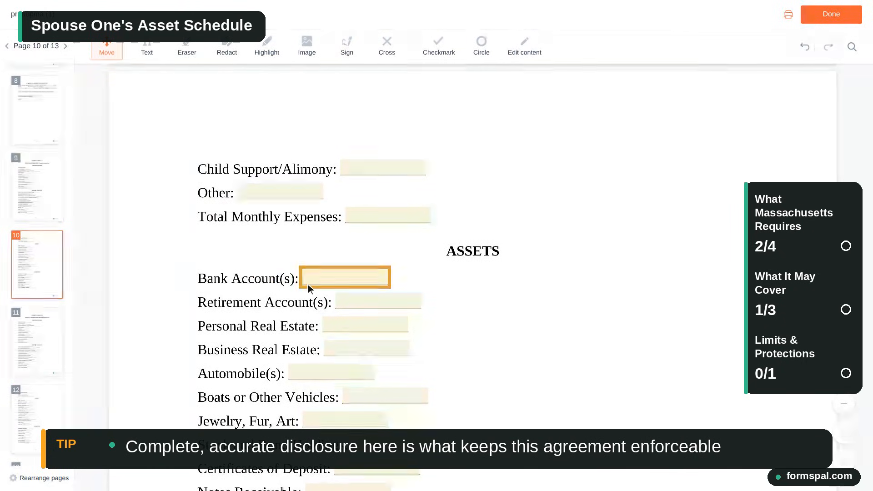
Step: Complete Spouse One's assets on page 10 with 6,200 for bank accounts, 18,500 for automobiles and 1,200 for jewelry, fur and art
click(346, 278)
text(6,200)
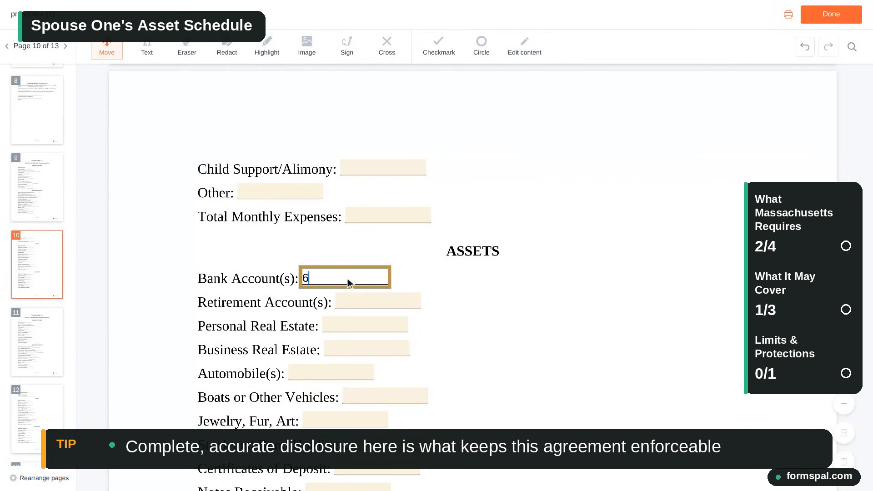
scroll(347, 279, down, 1)
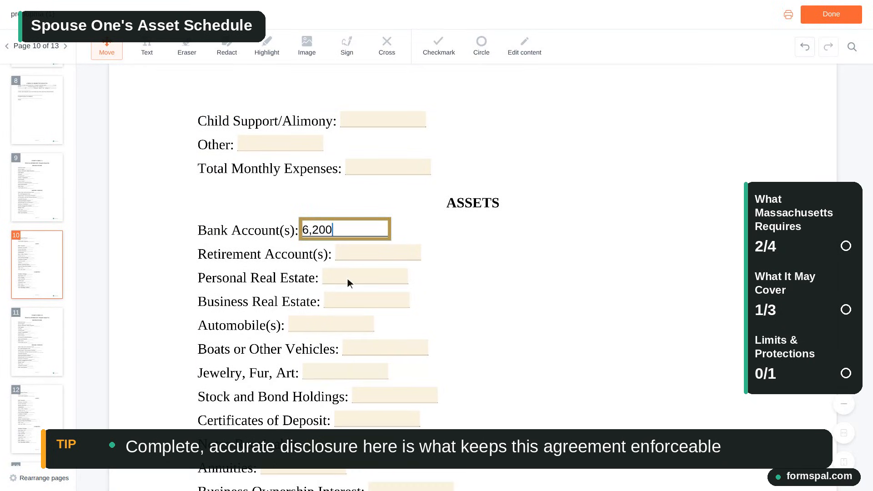
scroll(348, 278, down, 1)
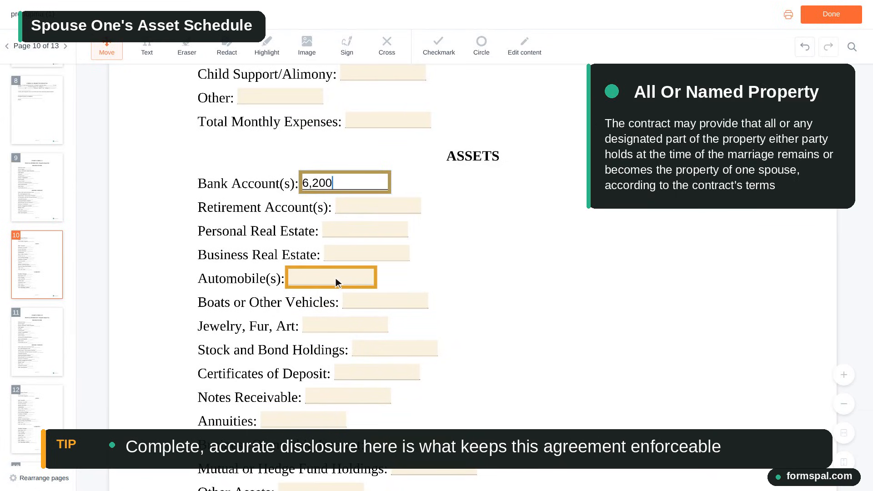
click(334, 278)
text(18,500)
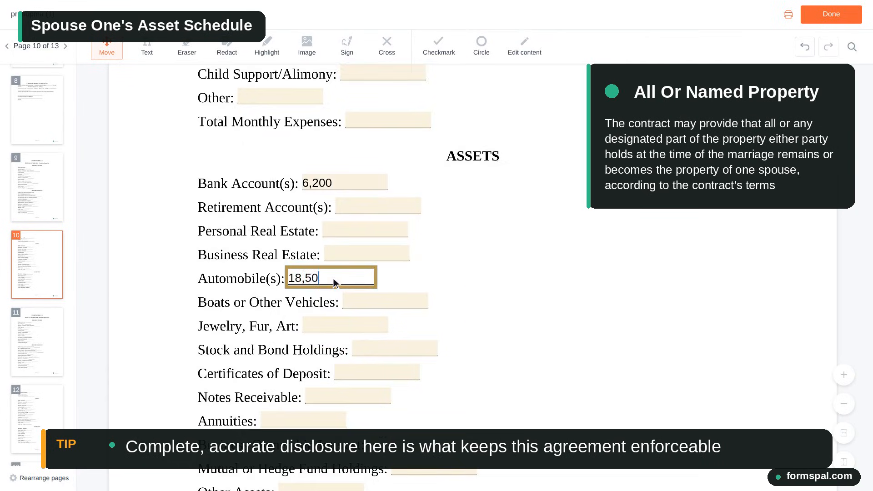
scroll(333, 280, down, 1)
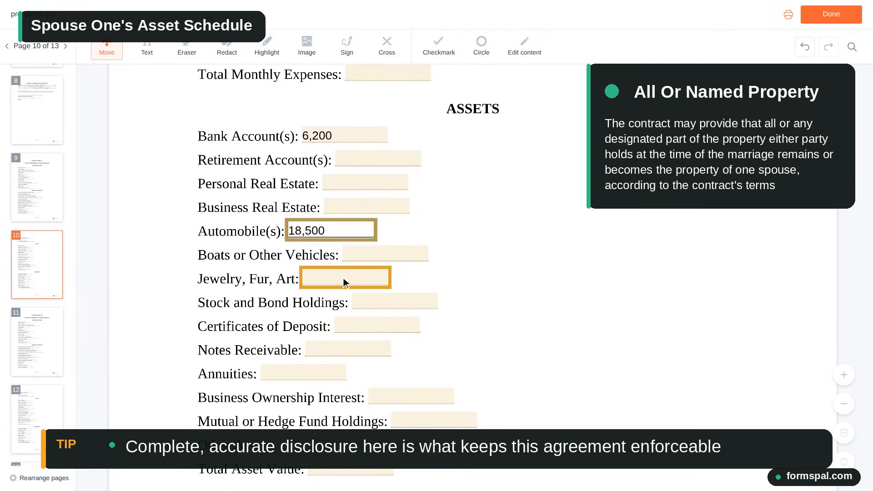
click(348, 282)
text(1,200)
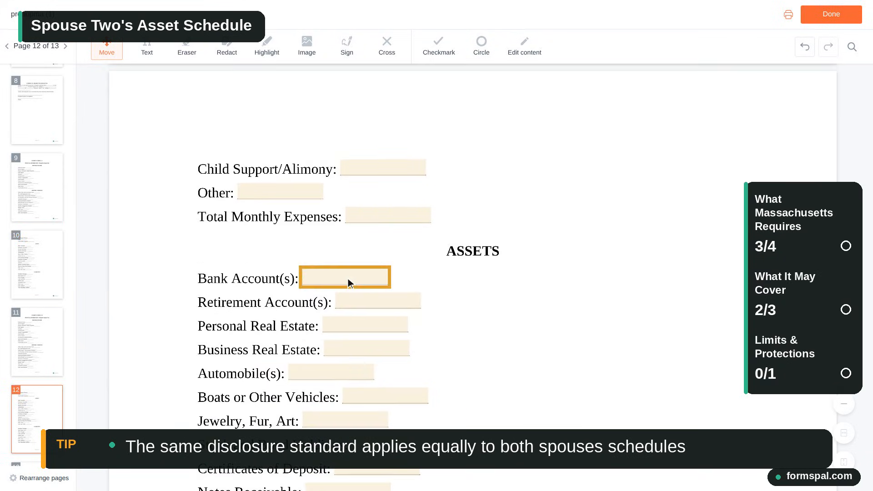
Step: Complete Spouse Two's assets on page 12 with 9,400 for bank accounts, 24,000 for automobiles and 2,500 for jewelry, fur and art
click(347, 278)
text(9,400)
scroll(348, 278, down, 2)
click(347, 278)
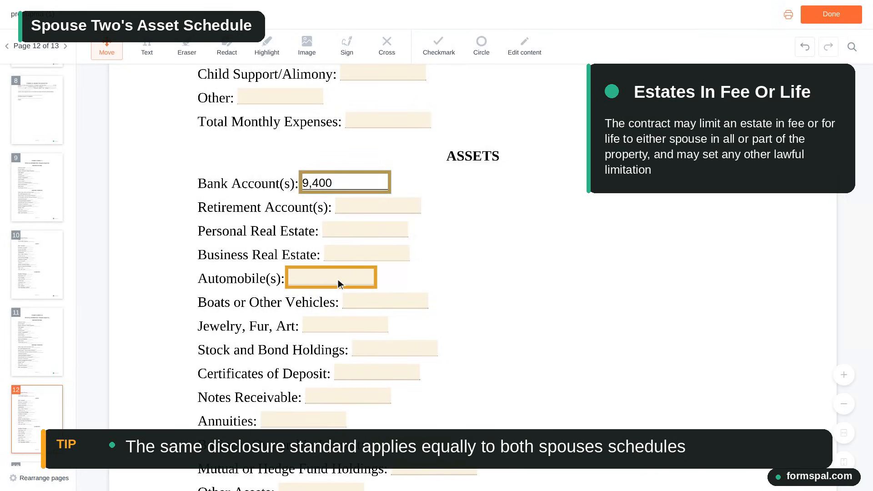
click(333, 279)
text(24,000)
scroll(335, 283, down, 1)
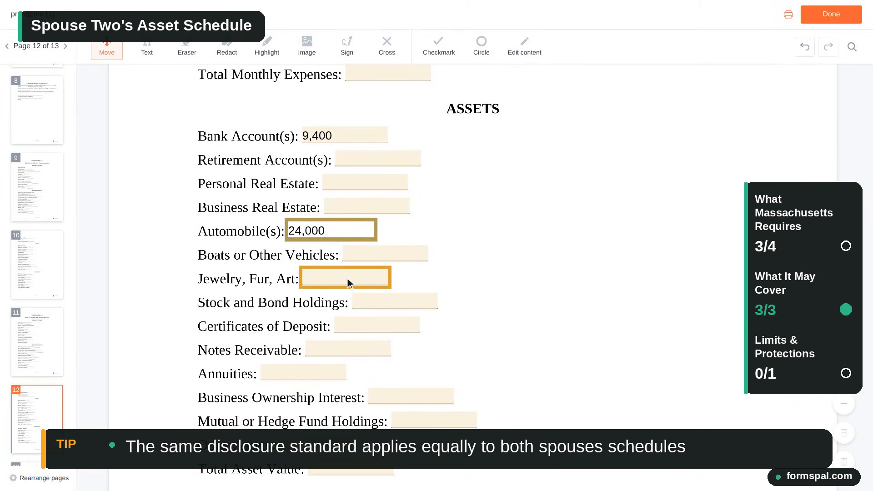
click(348, 279)
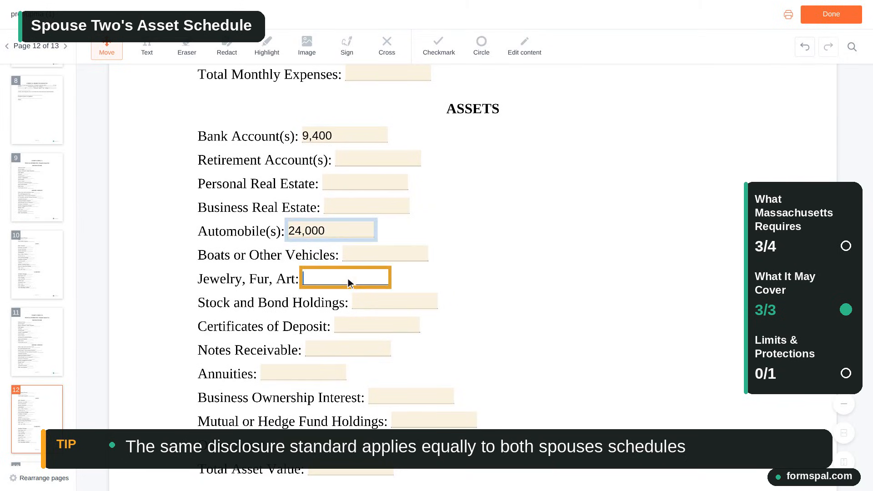
text(2,500)
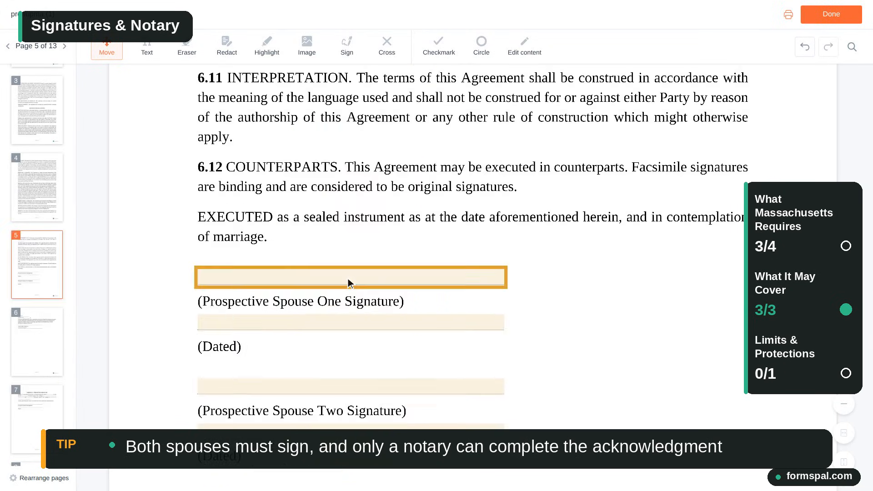
Step: Review the signature and date fields on page 5, from Prospective Spouse One's signature to Prospective Spouse Two's date
key(Tab)
key(Tab)
key(Tab)
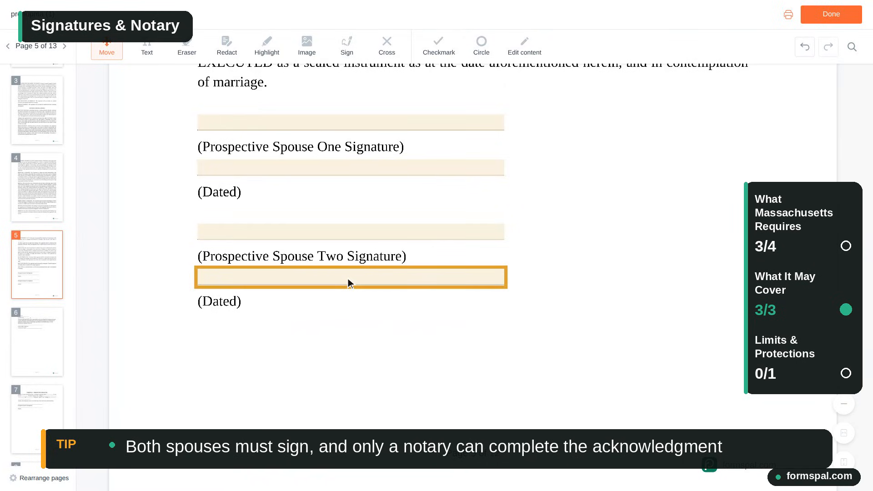